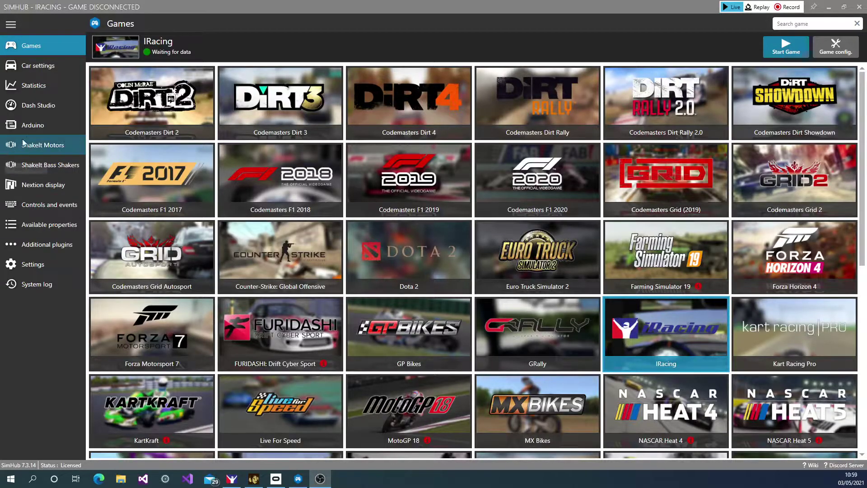
# - Open the Arduino section from the SimHub sidebar
pyautogui.click(35, 129)
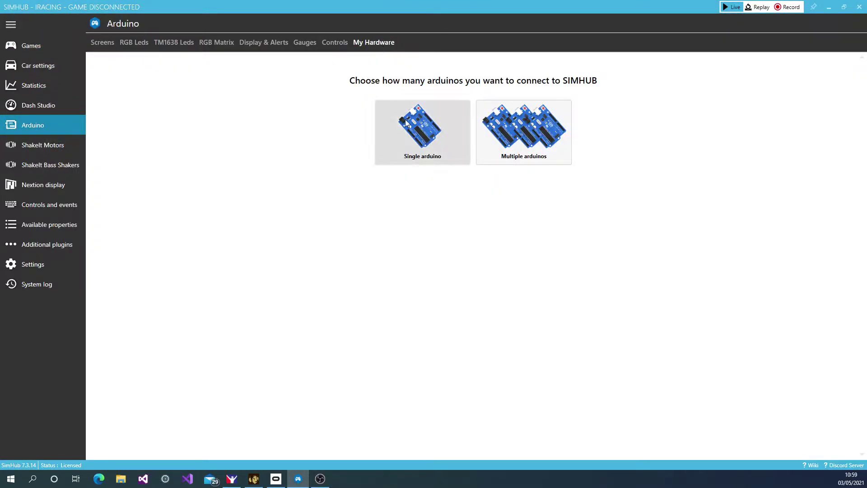
# - Choose single Arduino mode, check the COM6 board, and launch the Arduino setup tool
pyautogui.click(442, 121)
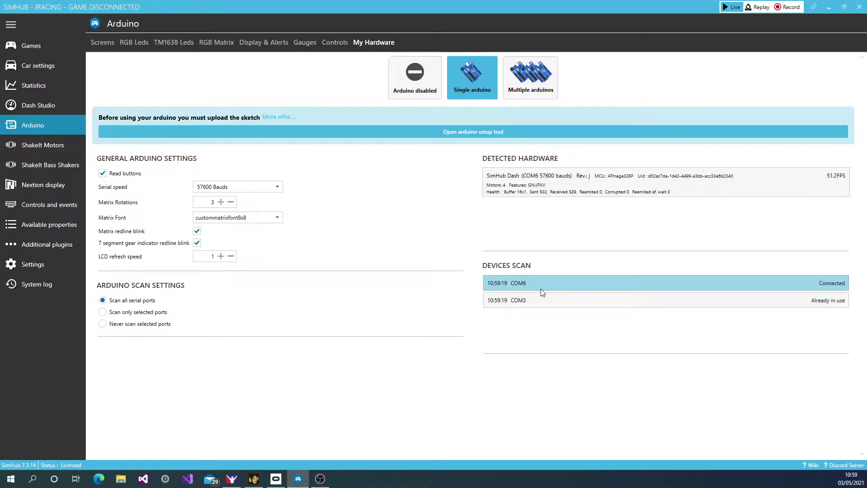
pyautogui.click(522, 290)
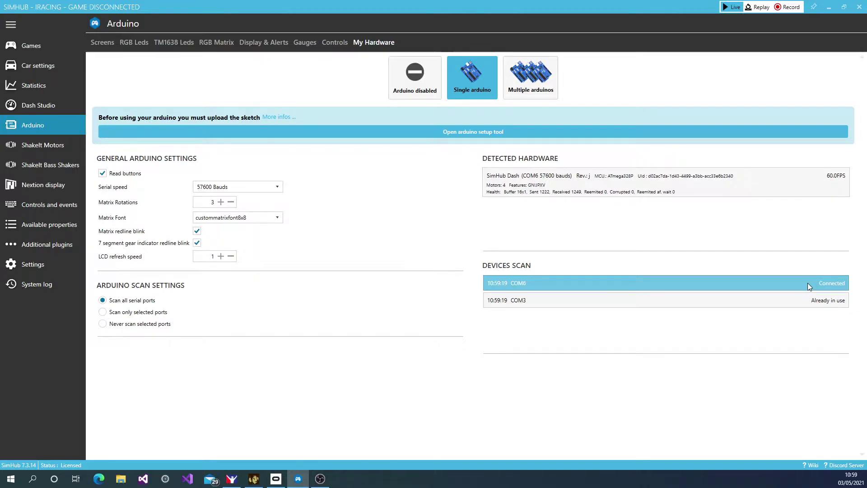
pyautogui.click(458, 133)
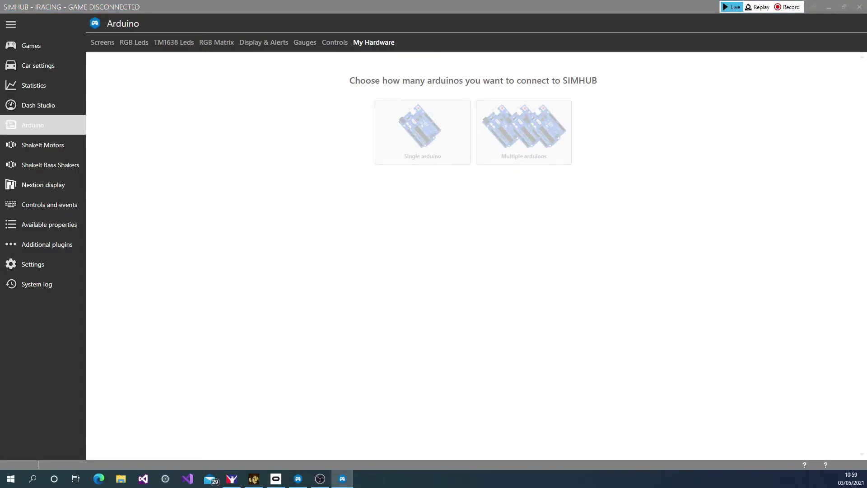
# - Start a new sketch from scratch with Arduino UNO (ATMega328p) as the board
pyautogui.moveTo(615, 201); pyautogui.dragTo(321, 137)
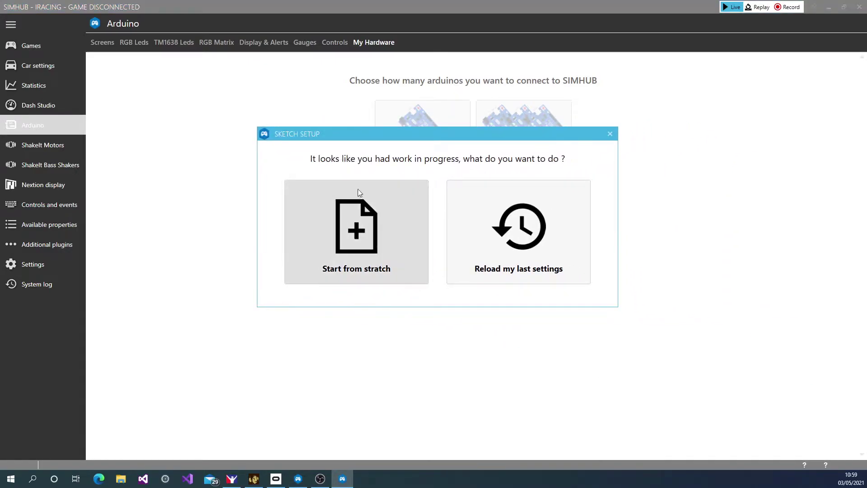
pyautogui.click(359, 234)
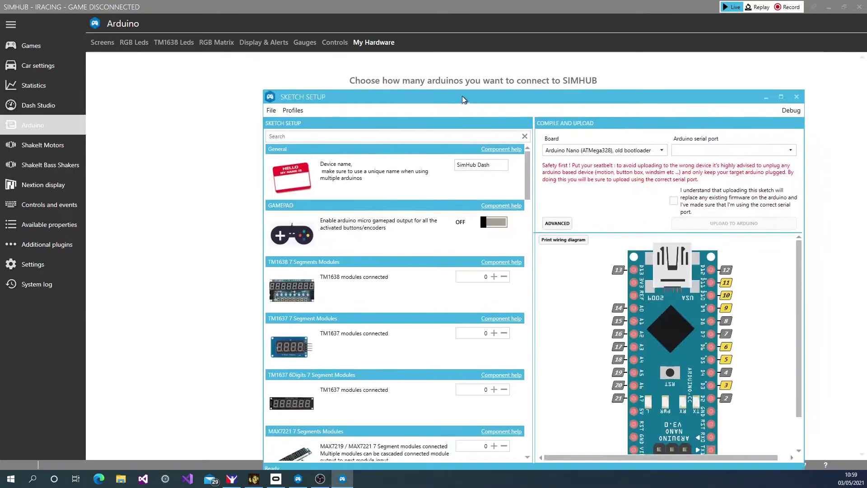
pyautogui.moveTo(462, 100); pyautogui.dragTo(400, 69)
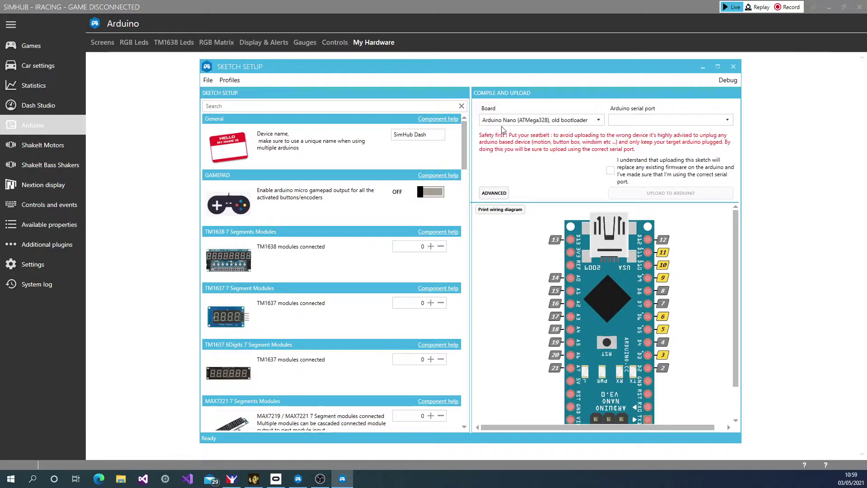
pyautogui.click(525, 122)
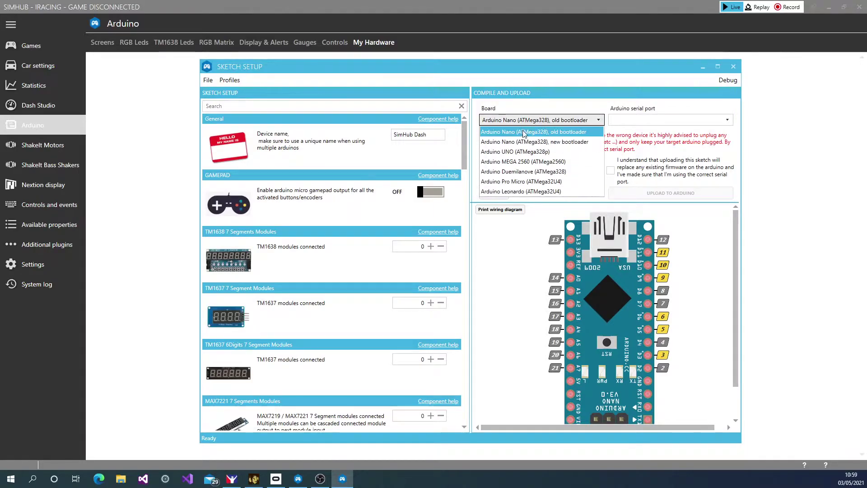
pyautogui.click(524, 153)
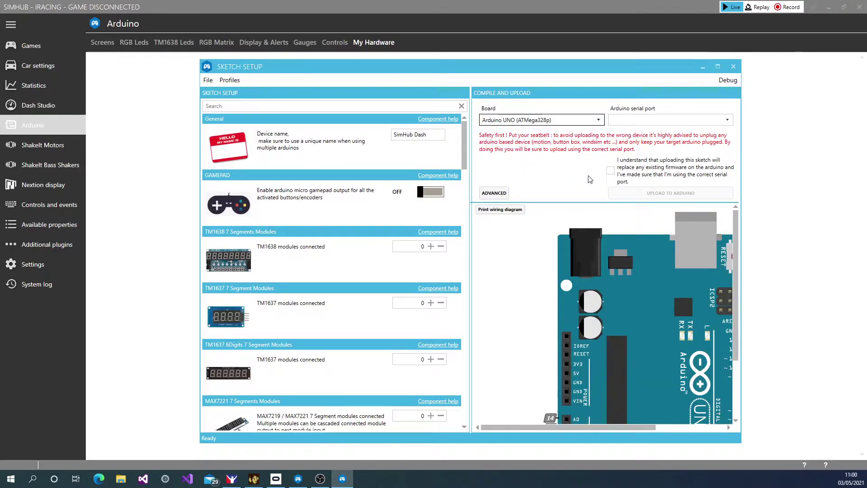
pyautogui.scroll(-5, 359, 209)
pyautogui.scroll(-5, 360, 207)
pyautogui.scroll(-3, 359, 208)
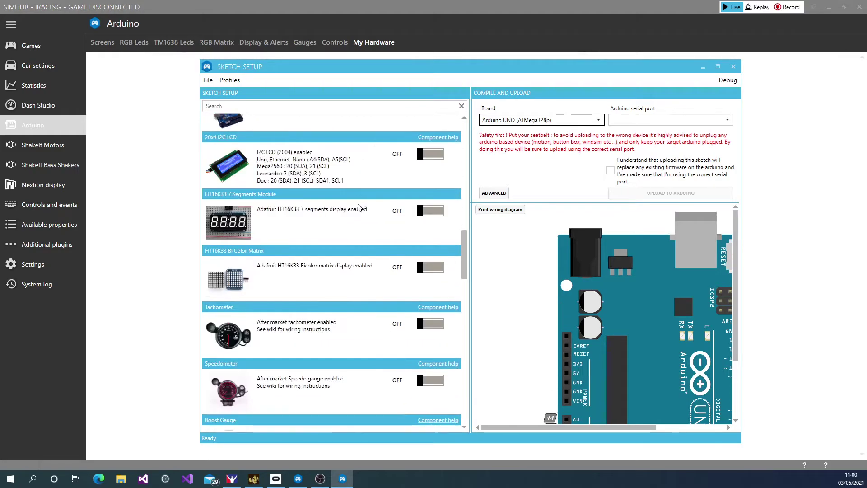
pyautogui.scroll(-5, 359, 208)
pyautogui.scroll(-5, 359, 208)
pyautogui.scroll(-5, 346, 227)
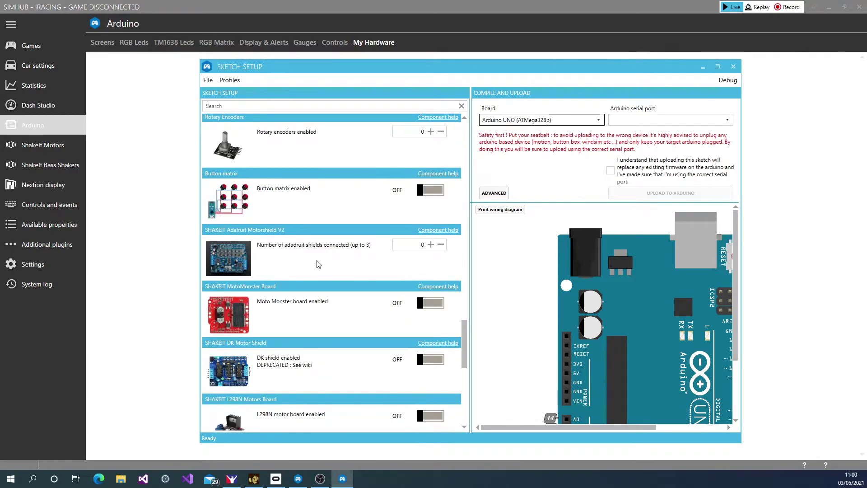
# - Set SHAKEIT Adafruit Motorshield V2 shields connected to 1
pyautogui.click(430, 244)
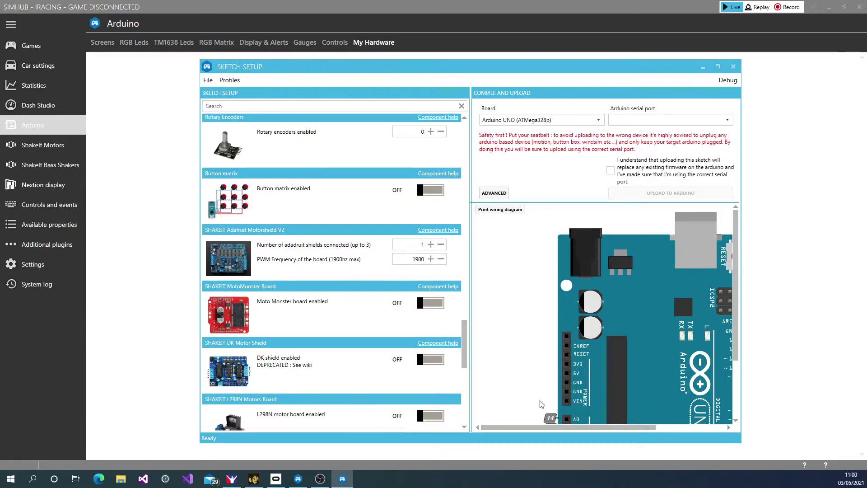
# - Accept the firmware replacement warning and dismiss the missing COM port message on upload
pyautogui.click(610, 171)
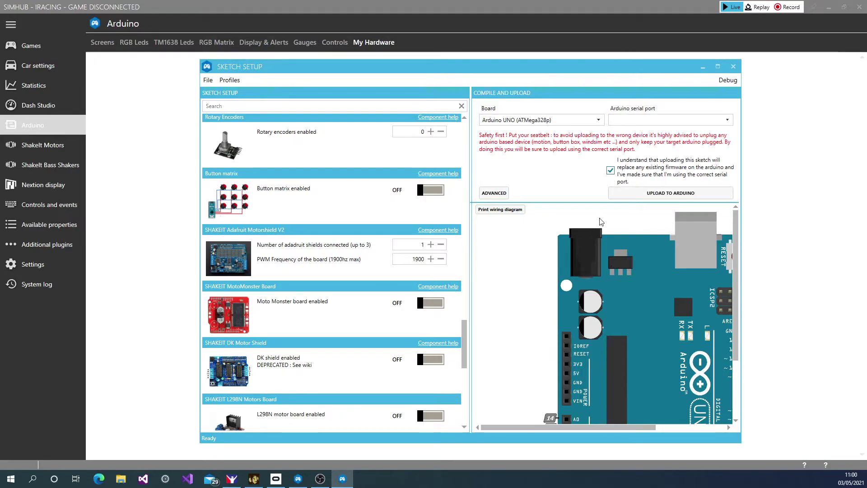
pyautogui.click(645, 197)
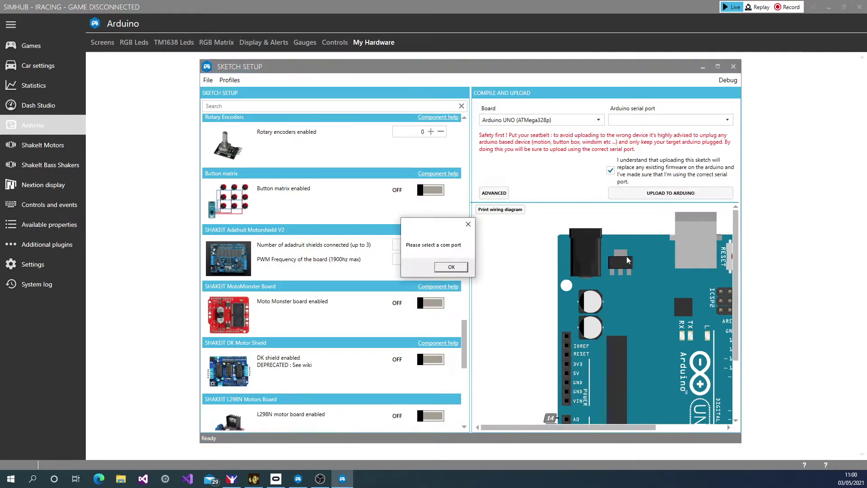
pyautogui.click(448, 268)
# - Upload the sketch to the Arduino on serial port COM6
pyautogui.click(671, 120)
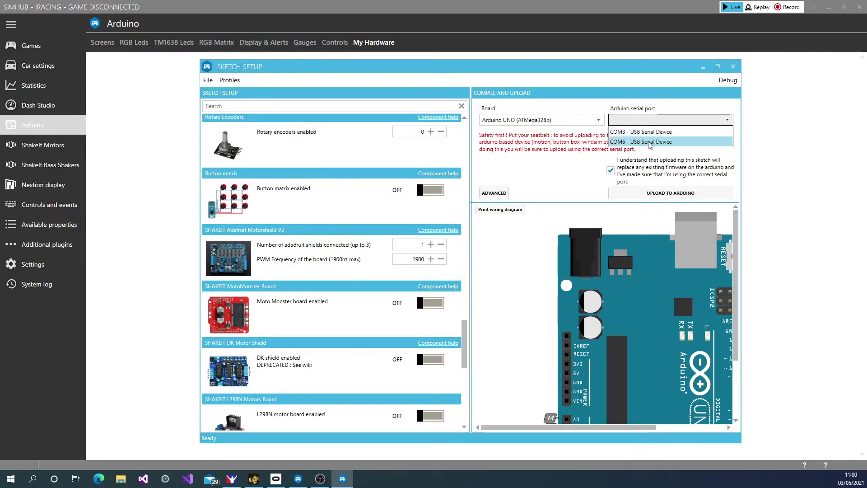
pyautogui.click(649, 143)
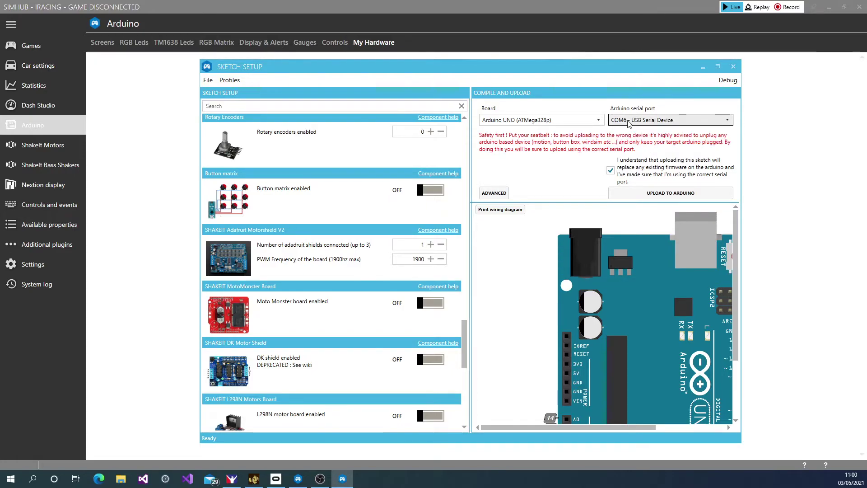
pyautogui.click(655, 195)
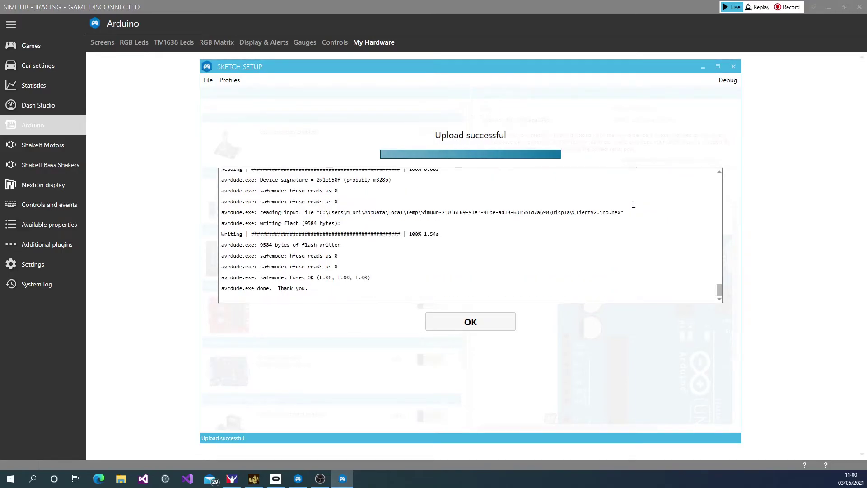
# - Dismiss the 'Upload successful' log and close the Sketch Setup window
pyautogui.click(490, 320)
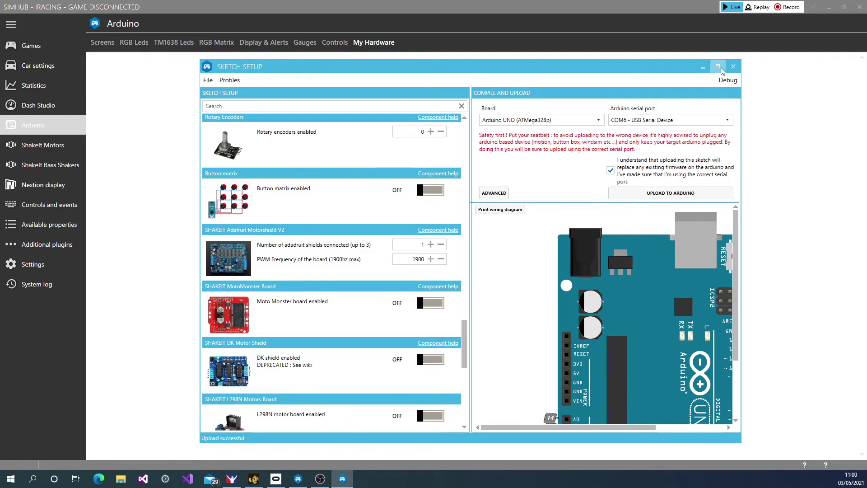
pyautogui.click(734, 66)
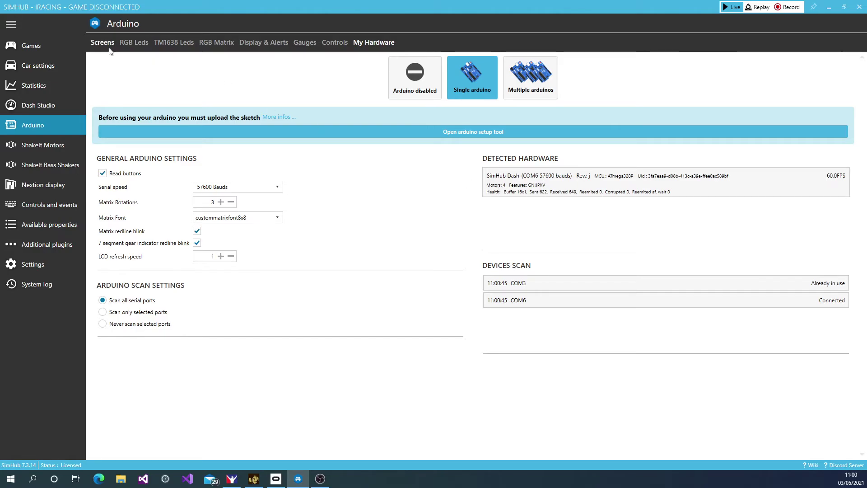
# - Check that ShakeIt Motors Output shows 4 motors under Arduino Motors and Fans
pyautogui.click(53, 147)
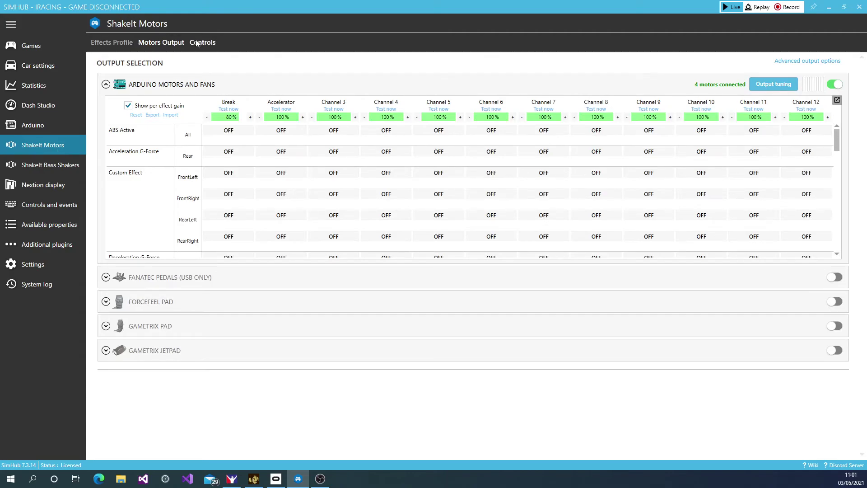
pyautogui.click(115, 41)
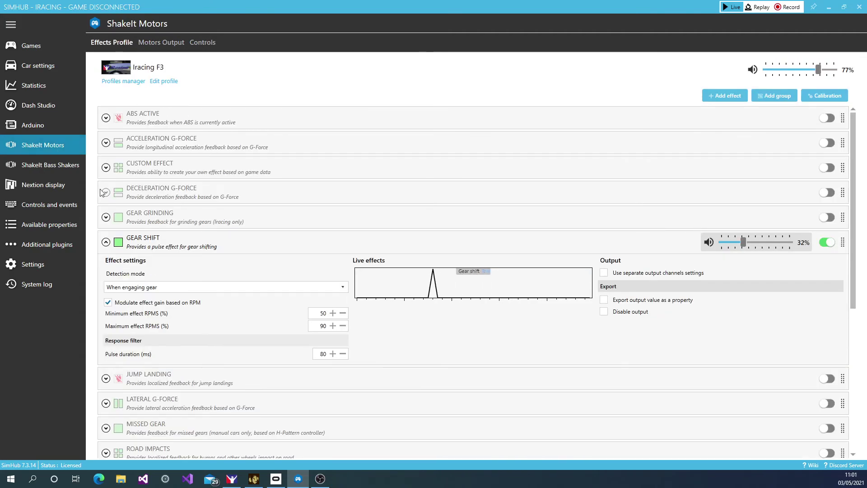
pyautogui.click(105, 241)
pyautogui.click(144, 47)
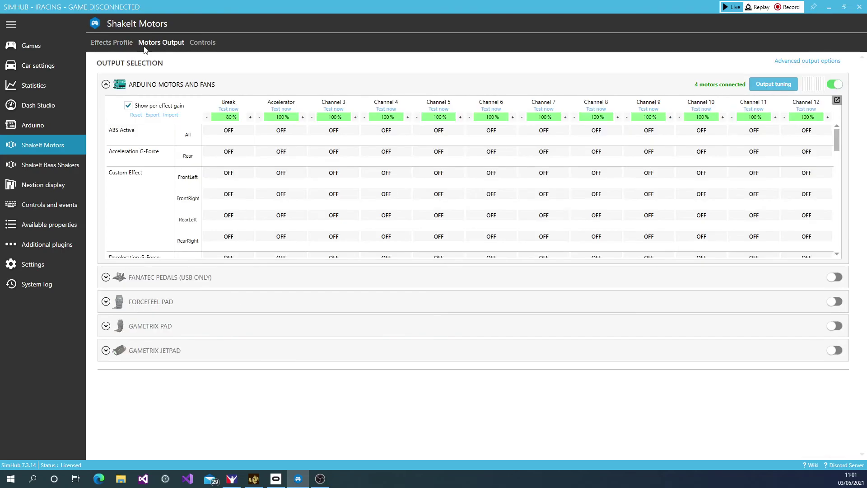
pyautogui.click(107, 85)
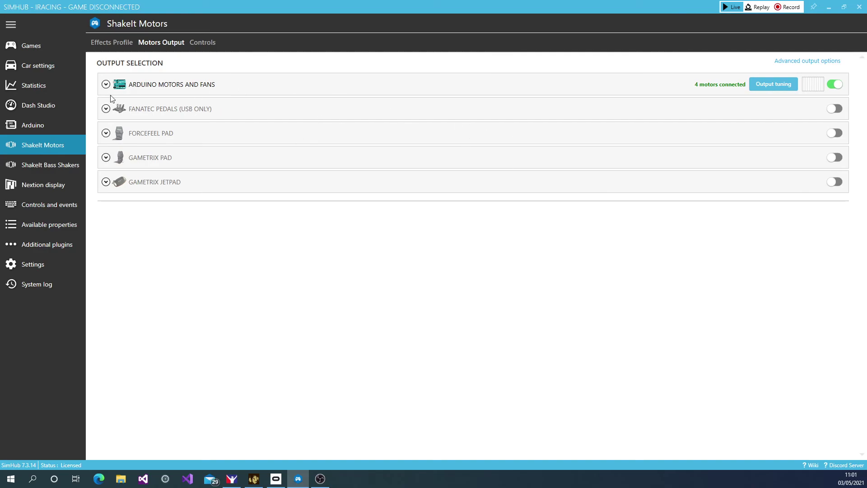
pyautogui.click(107, 84)
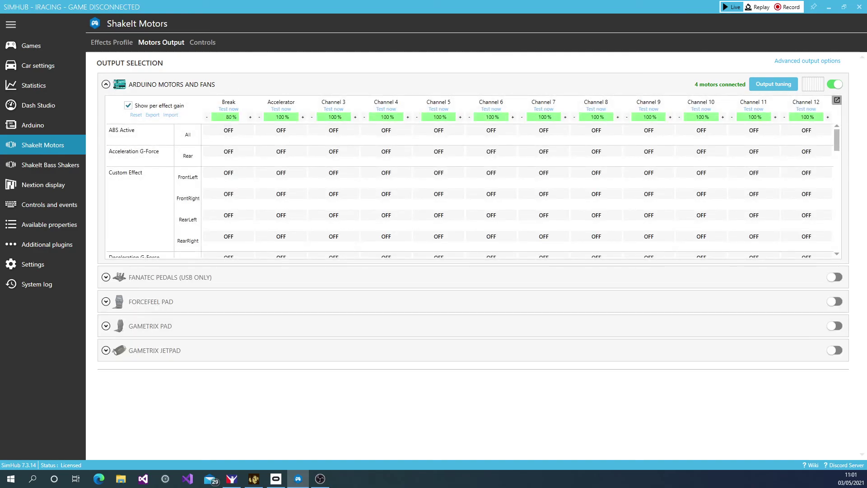